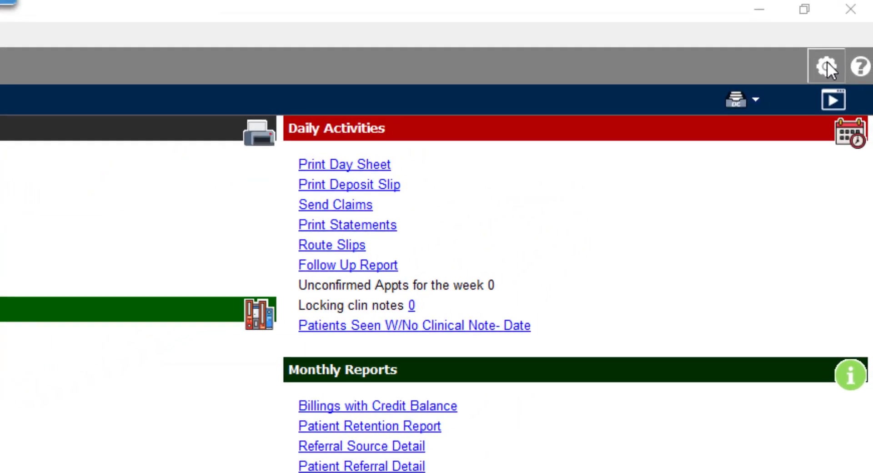
Open the Provider List from the Setup page to view the four existing providers.
left_click(826, 67)
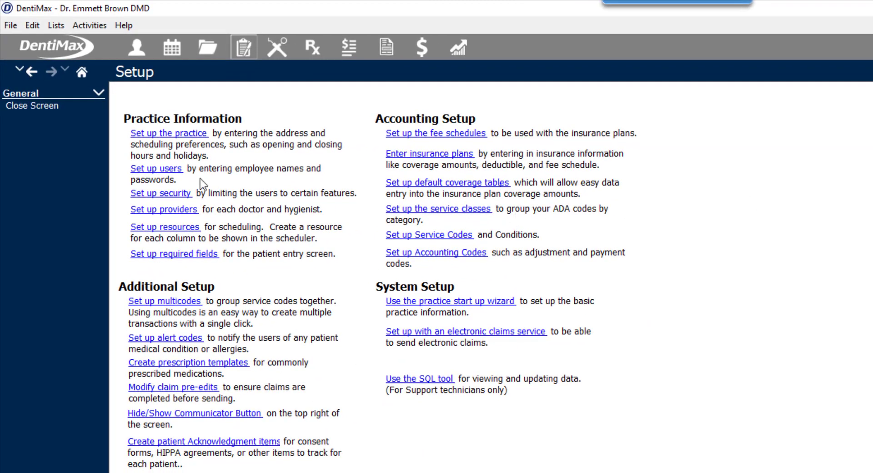
left_click(164, 211)
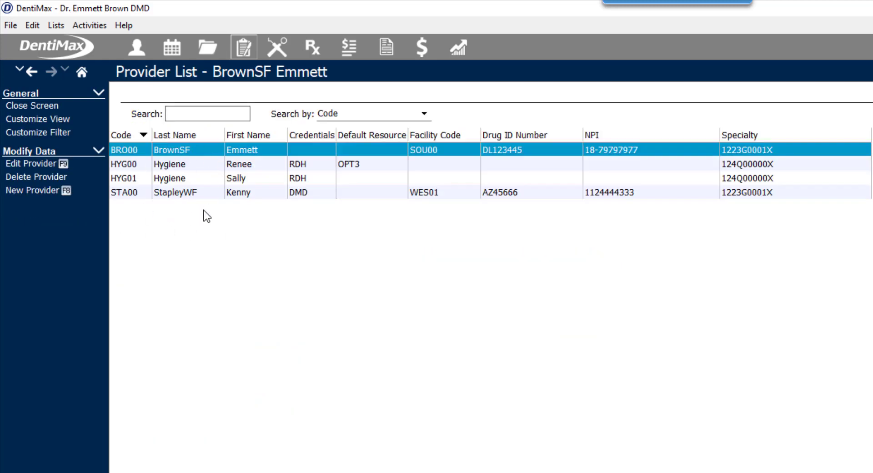
Create a new provider with last name, first name, middle initial, DDS credentials and Orthodontics specialty.
left_click(28, 189)
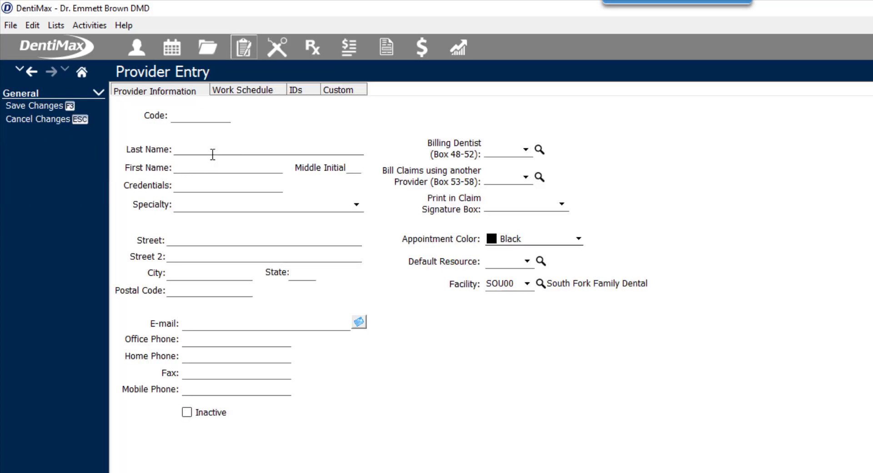
left_click(212, 153)
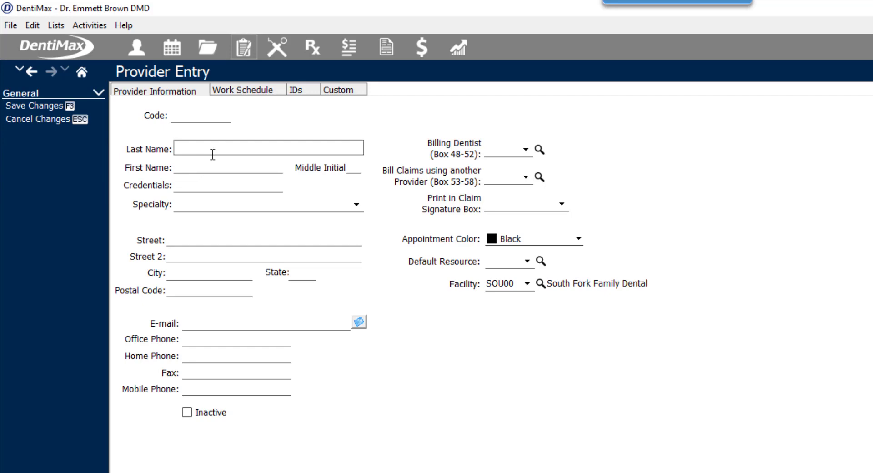
key("Tab")
key("Tab")
type("M")
key("Tab")
type("D")
type("DS")
key("Tab")
left_click(356, 204)
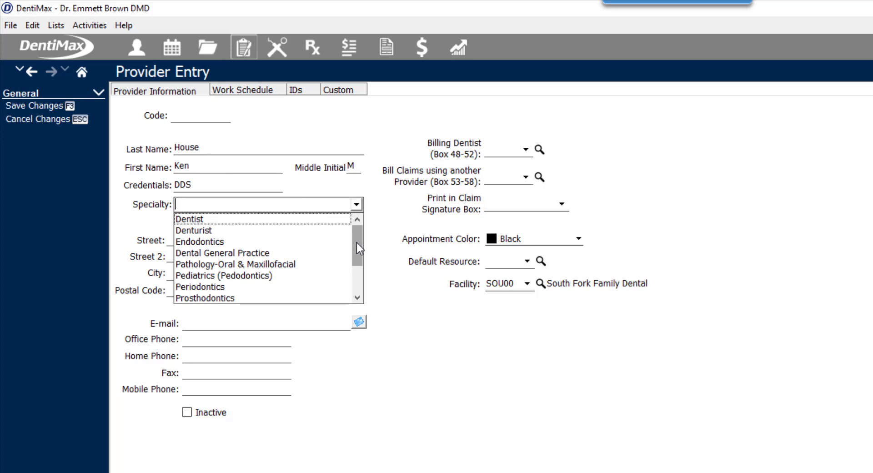
left_click_drag(356, 244, 358, 266)
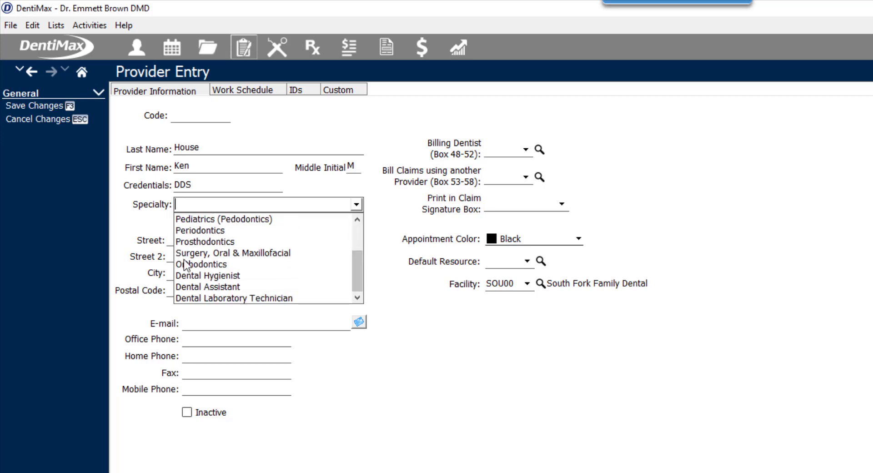
left_click(203, 266)
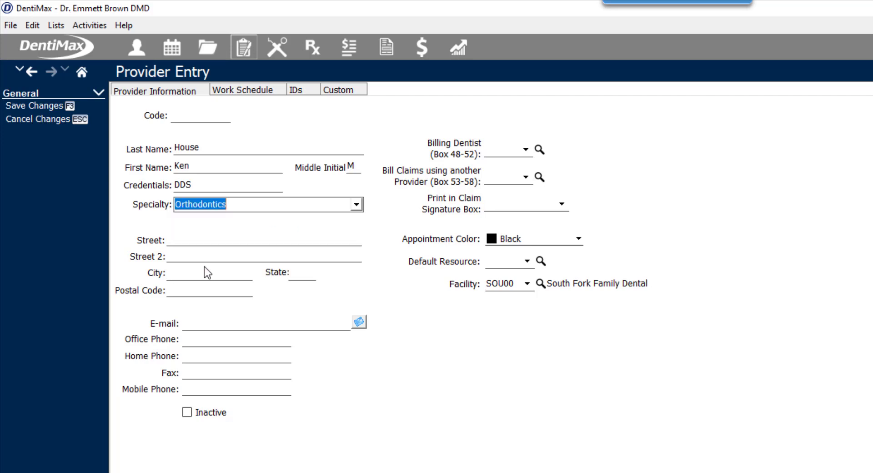
Fill in the provider's street address, office phone number and fax number.
left_click(261, 244)
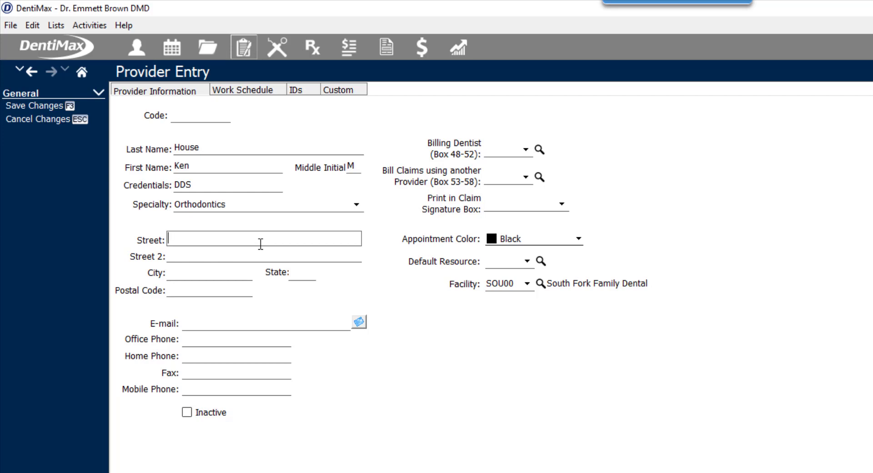
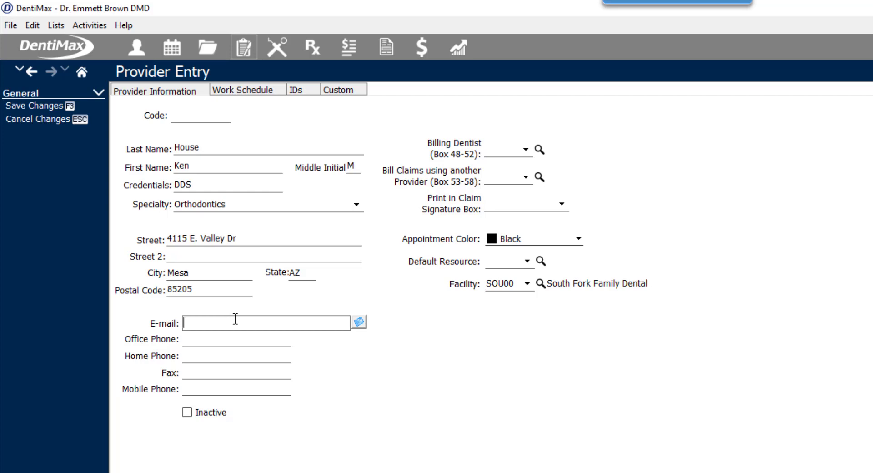
key("Tab")
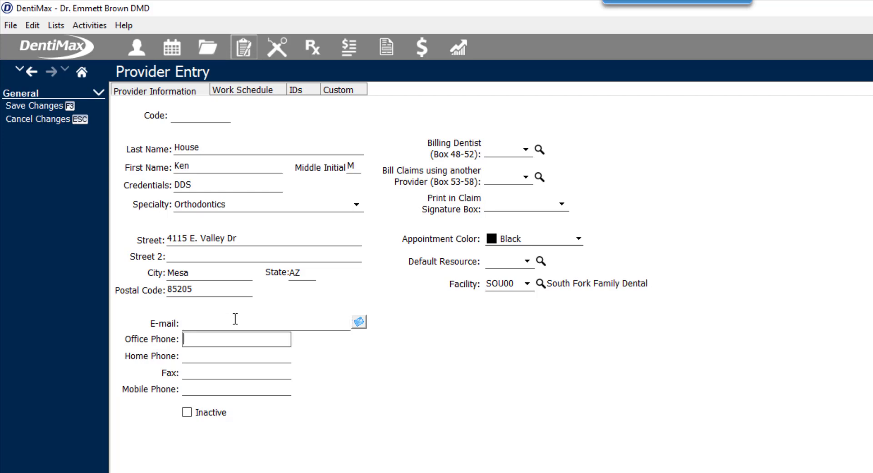
key("Tab")
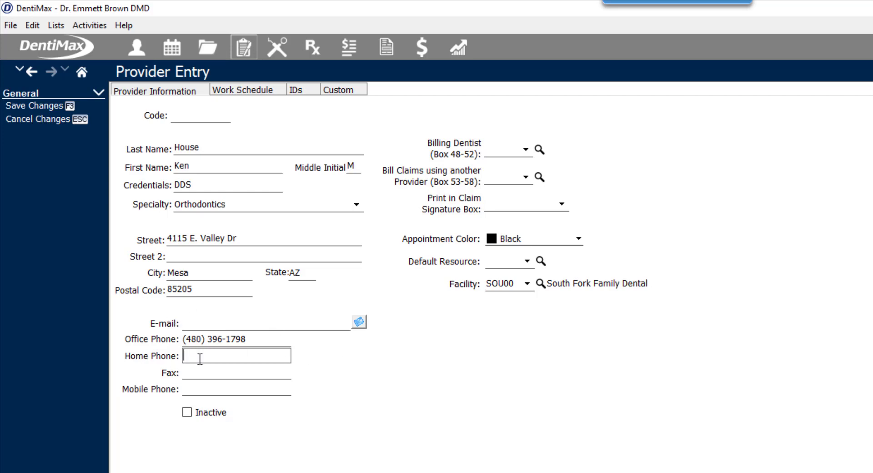
left_click(203, 389)
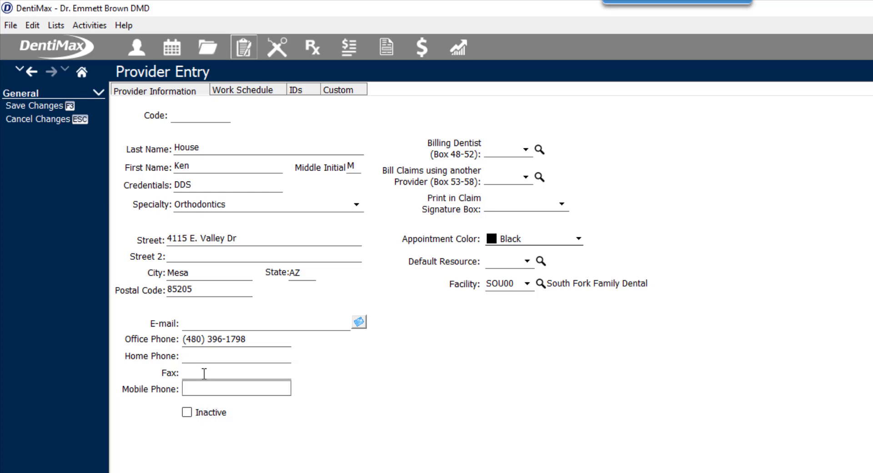
left_click(204, 373)
key("Tab")
Set the billing dentist to BRO00, leaving the Bill Claims provider unselected.
left_click(523, 151)
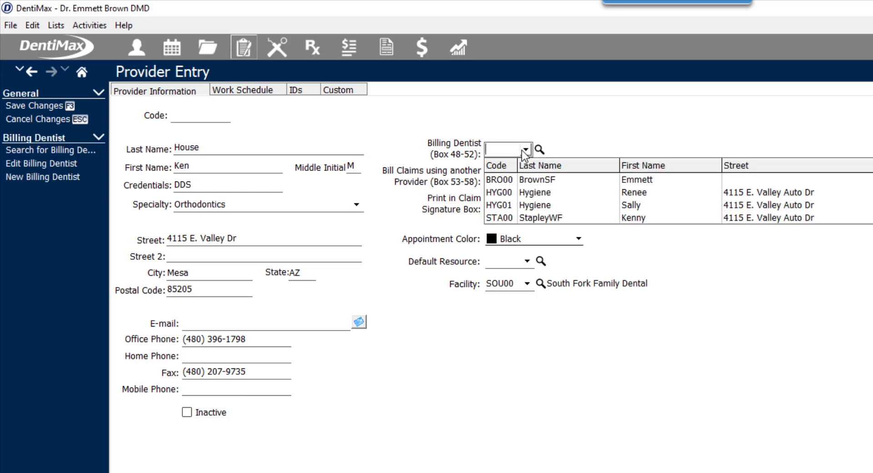
left_click(518, 180)
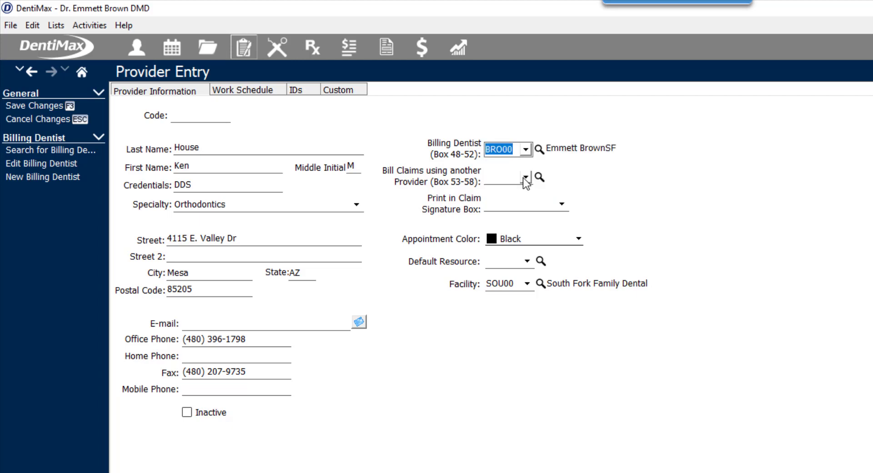
left_click(525, 178)
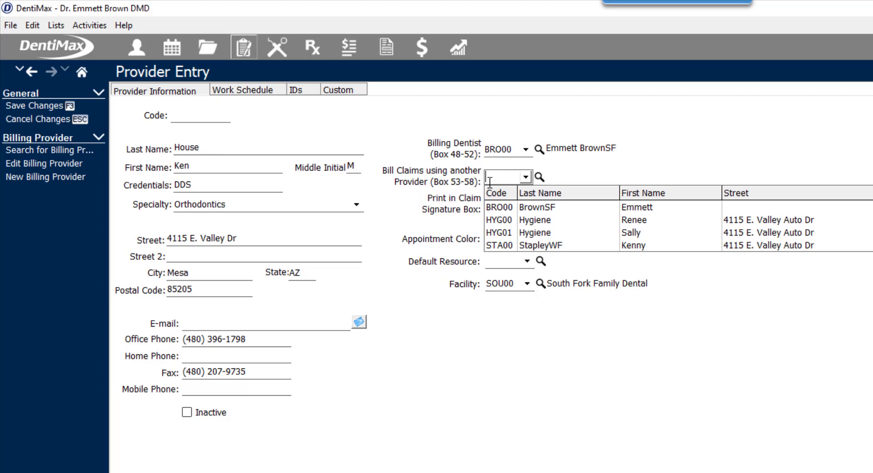
left_click(441, 182)
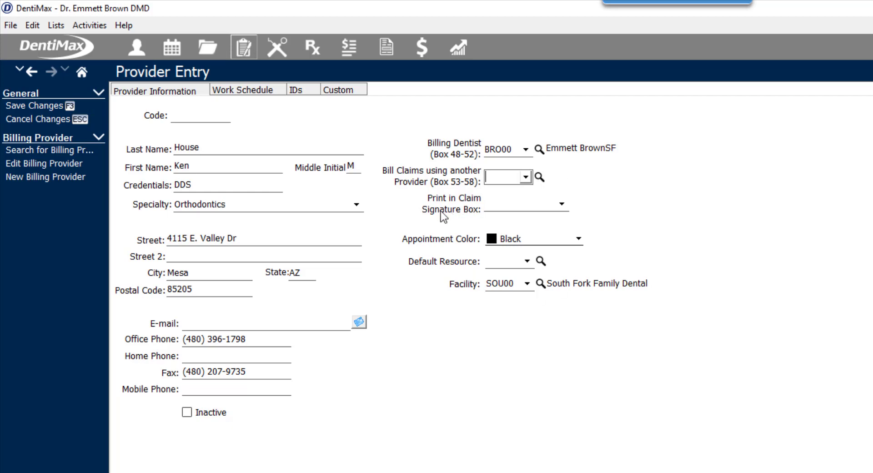
On the IDs tab, enter the State ID, TIN and Drug ID numbers, skipping Medicaid.
left_click(301, 93)
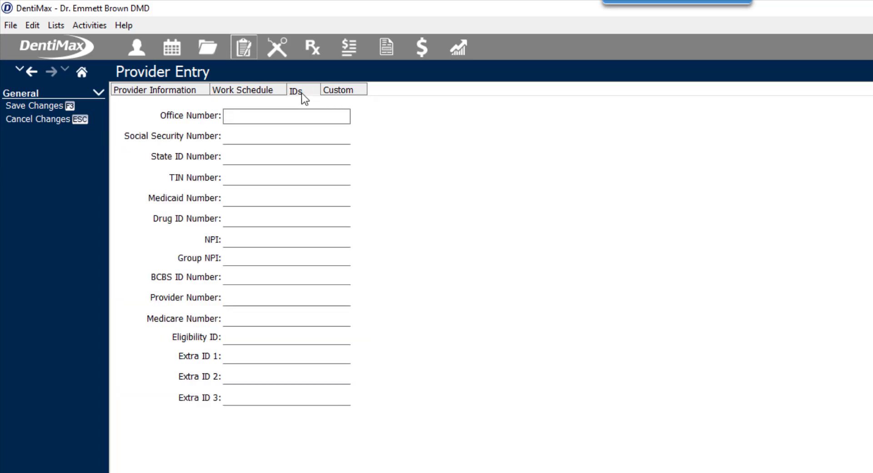
left_click(248, 153)
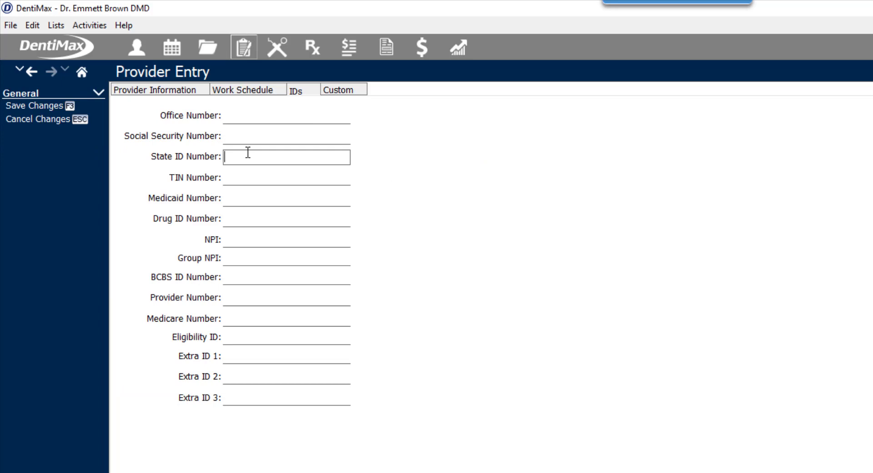
key("Tab")
key("Tab")
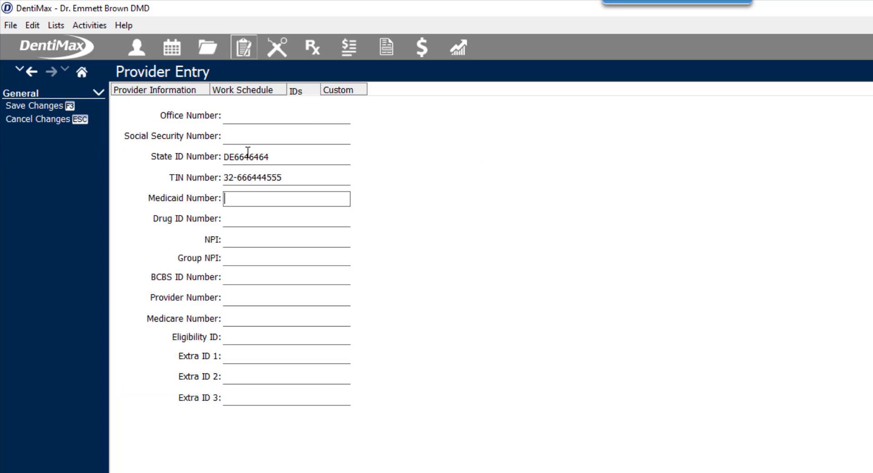
key("Tab")
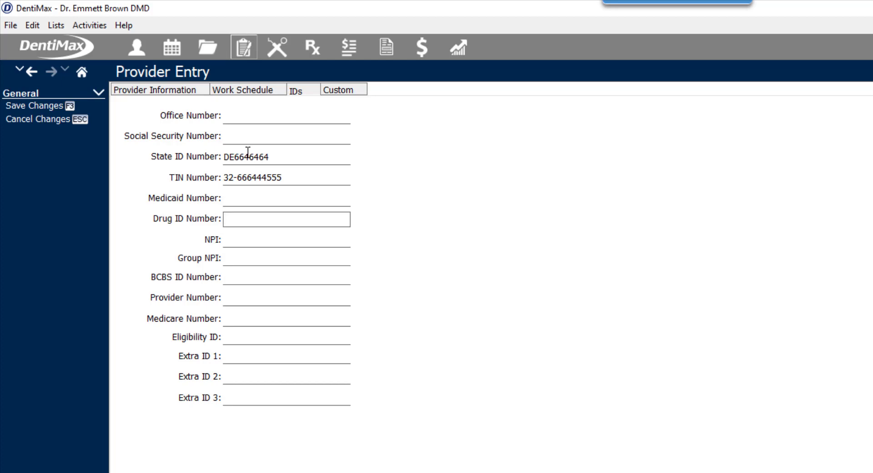
key("Tab")
Enter the NPI and Group NPI, pass the BCBS, Provider and Medicare fields, then view the work schedule.
type("123165464")
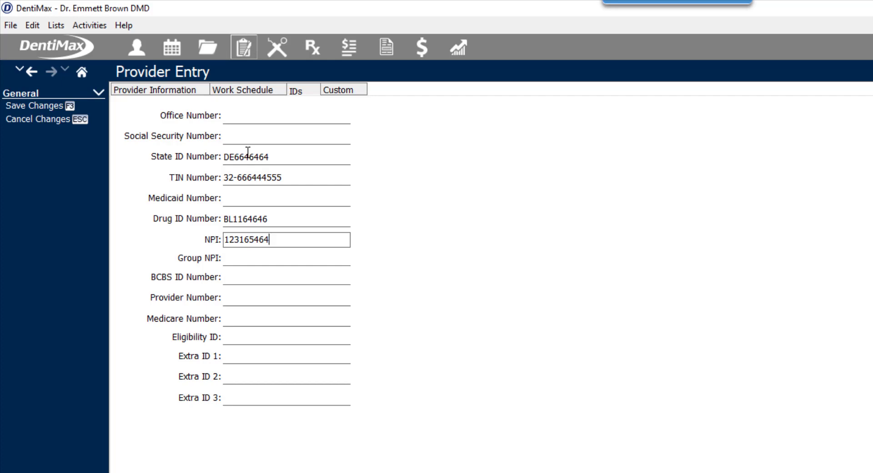
key("Tab")
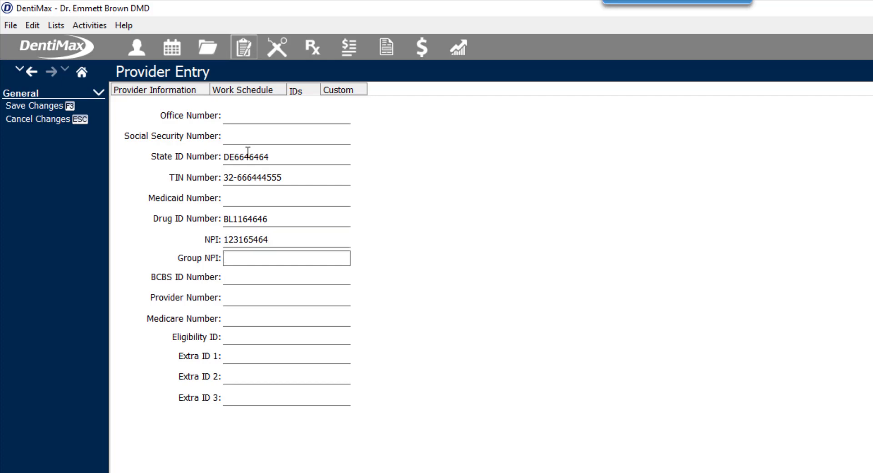
type("4567744654646")
key("BackSpace")
key("BackSpace")
left_click(238, 278)
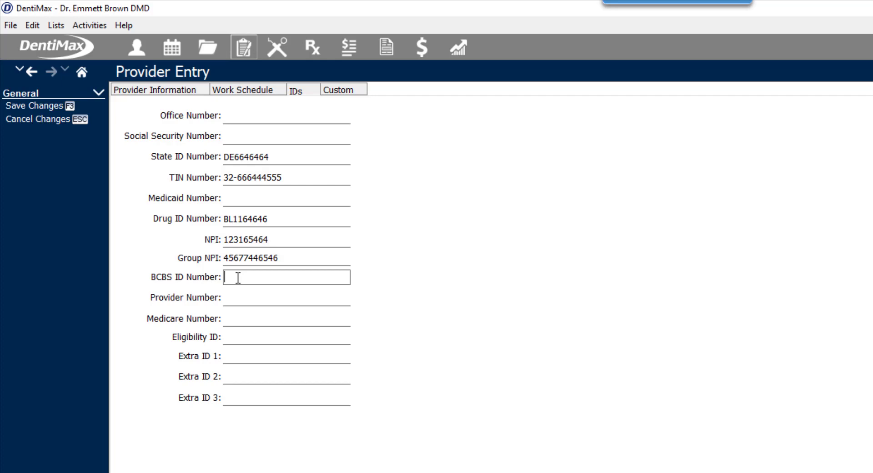
key("Tab")
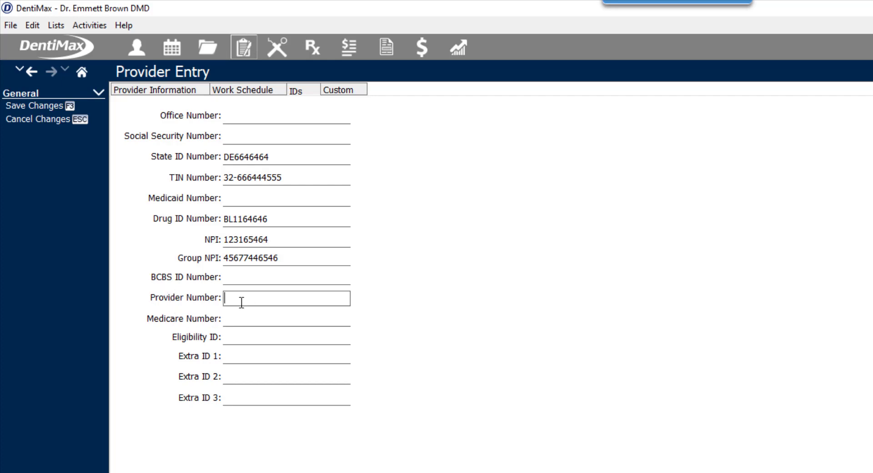
left_click(245, 316)
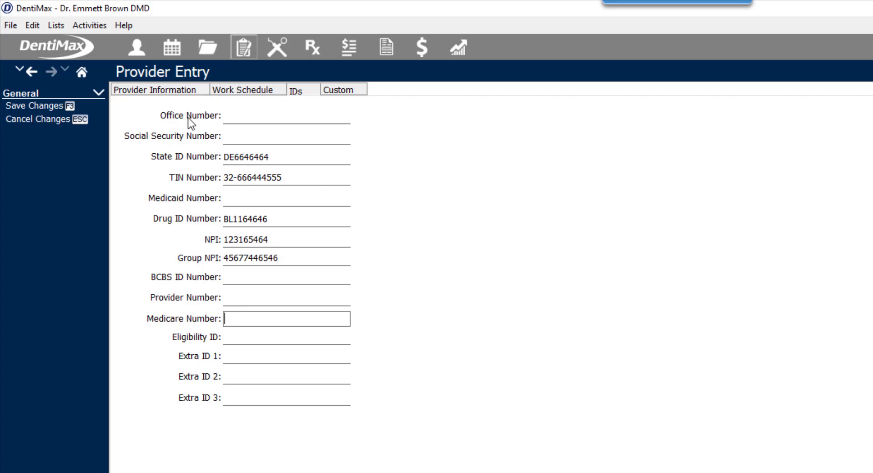
left_click(249, 91)
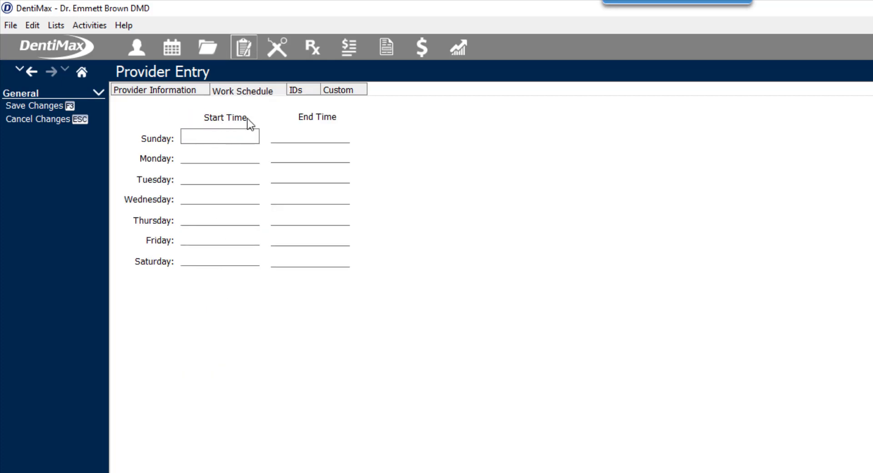
Show the provider's Custom tab with the blank Extra 1–40 fields.
left_click(344, 89)
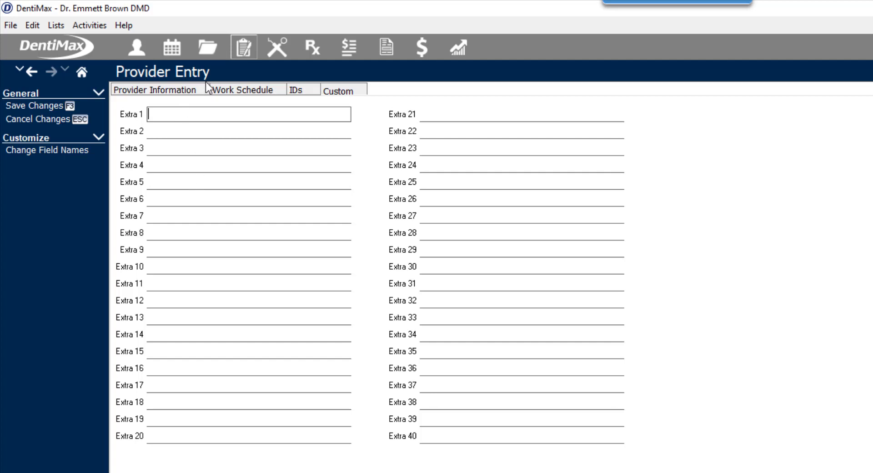
Save the new provider, then reopen the HOU00 record for editing.
left_click(67, 108)
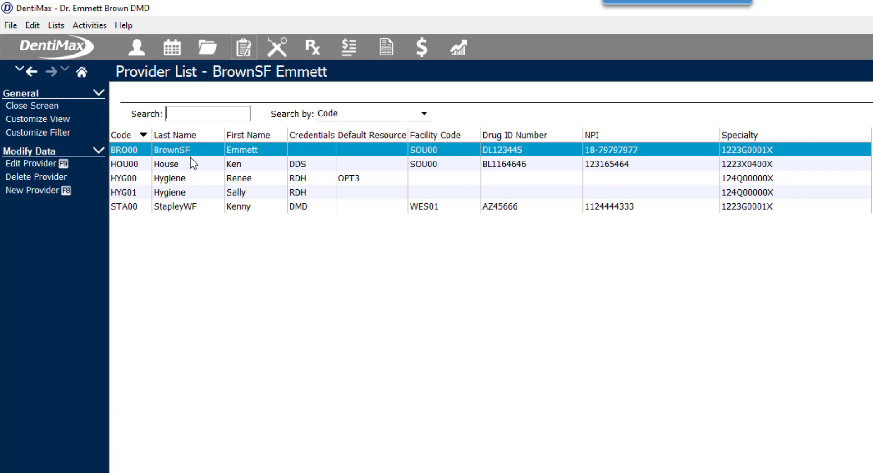
left_click(184, 161)
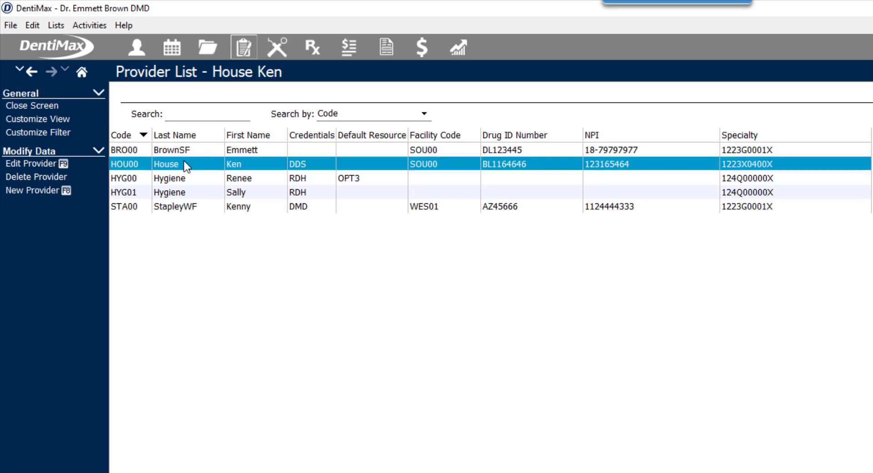
left_click(54, 162)
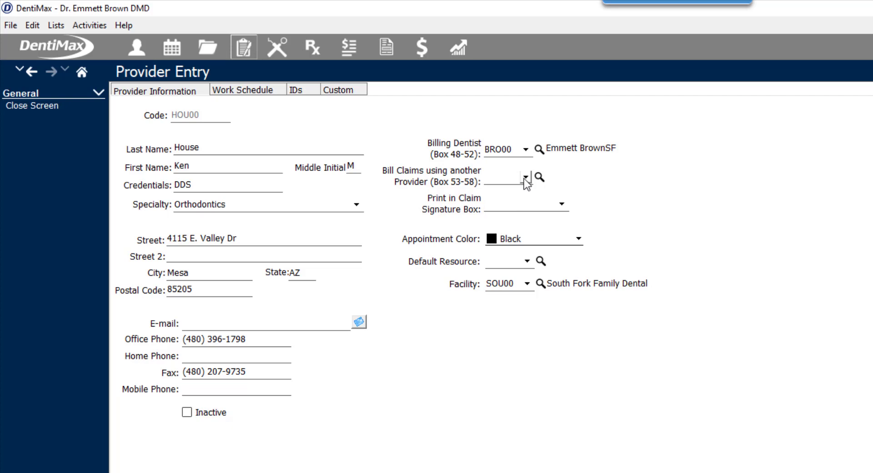
Bill claims under HOU00 and print 'Signature on File' in the claim signature box.
left_click(525, 178)
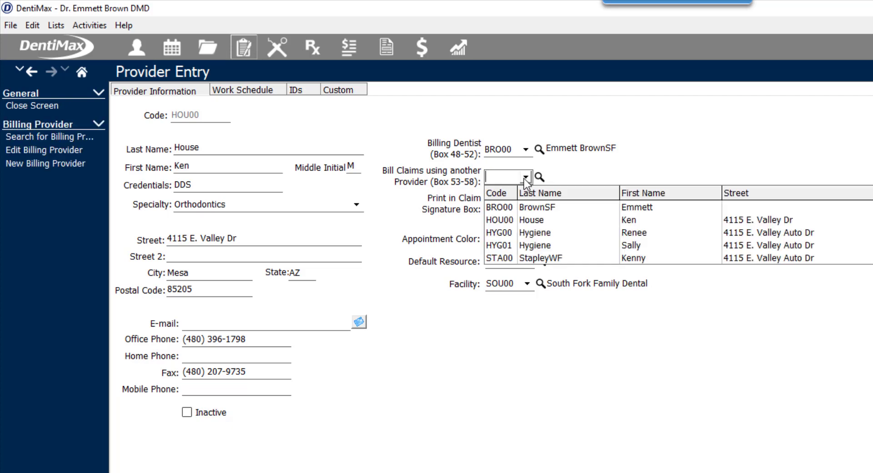
left_click(531, 219)
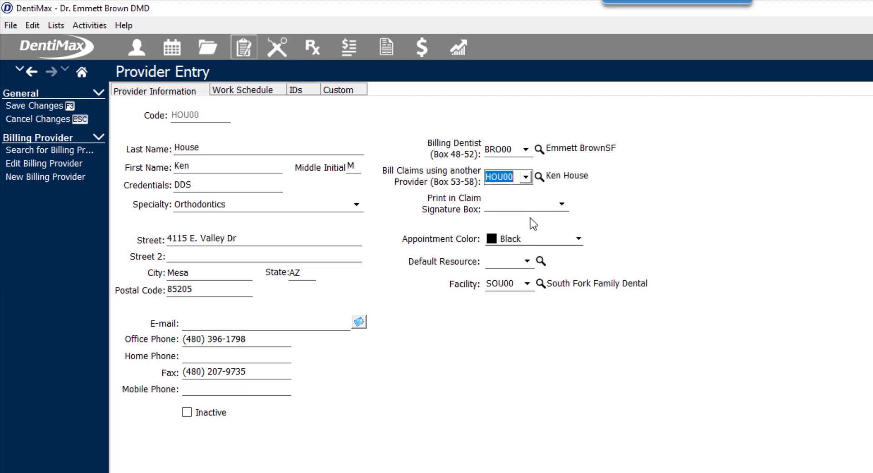
left_click(565, 205)
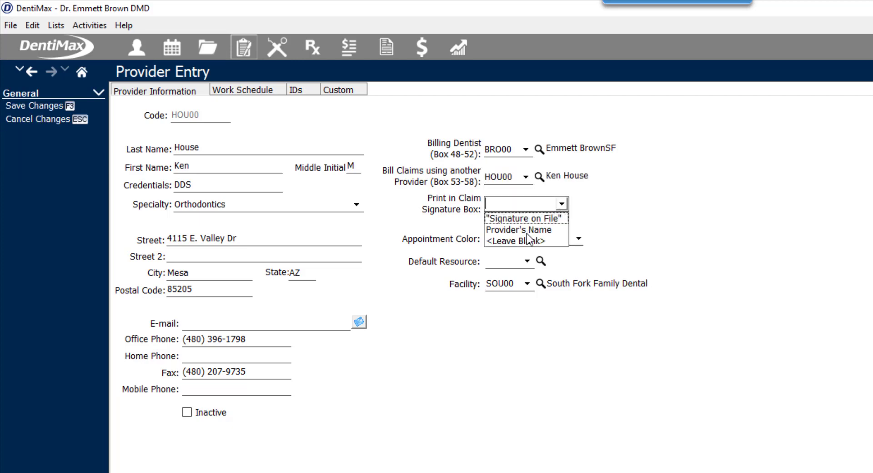
left_click(546, 218)
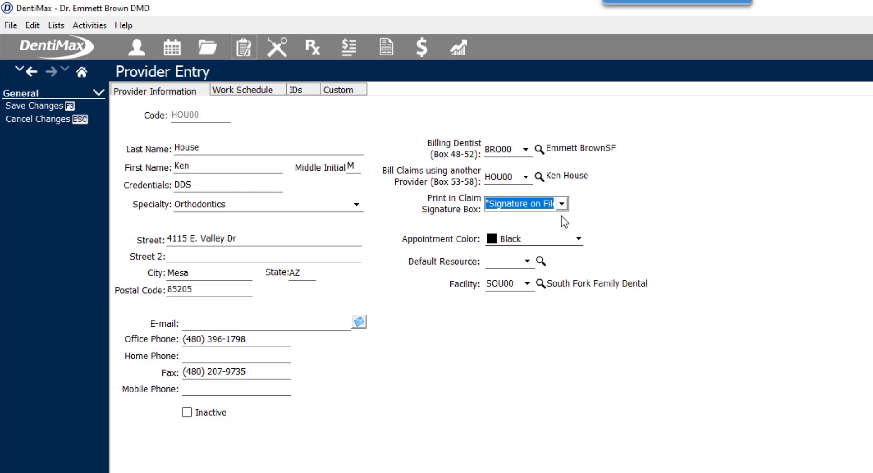
Set appointment colour to Yellow, default resource to OPT3 (Operatory 3), and keep facility SOU00.
left_click(579, 240)
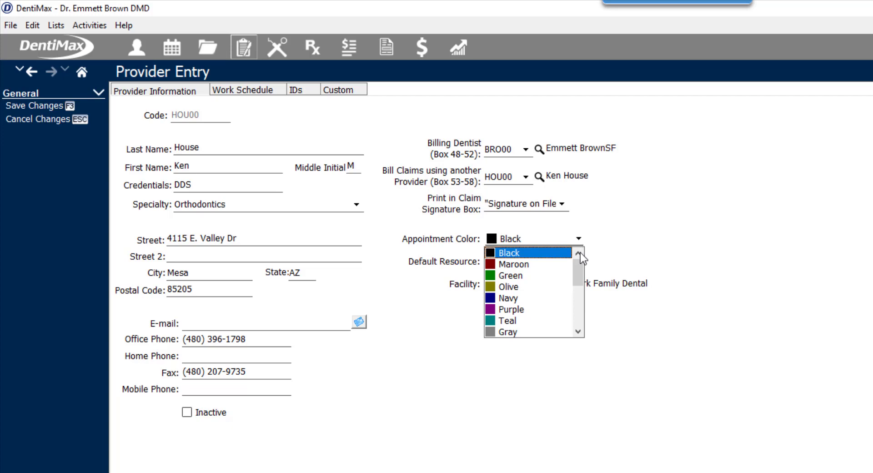
left_click_drag(580, 276, 582, 296)
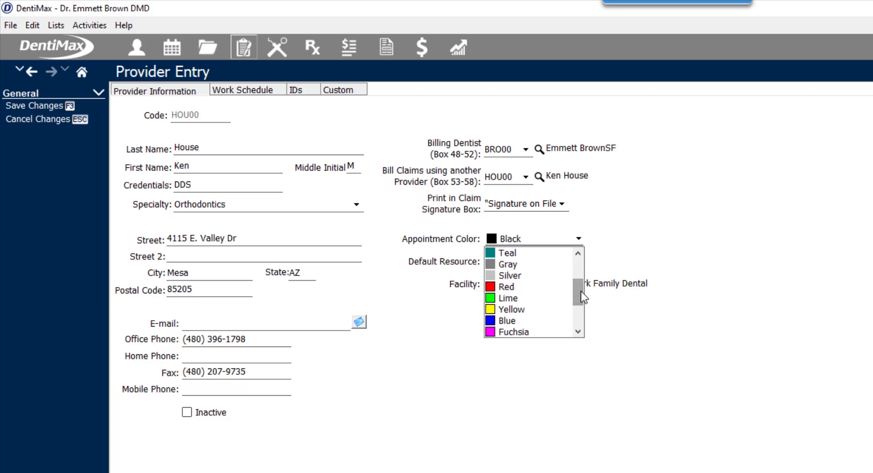
left_click(527, 311)
left_click(527, 261)
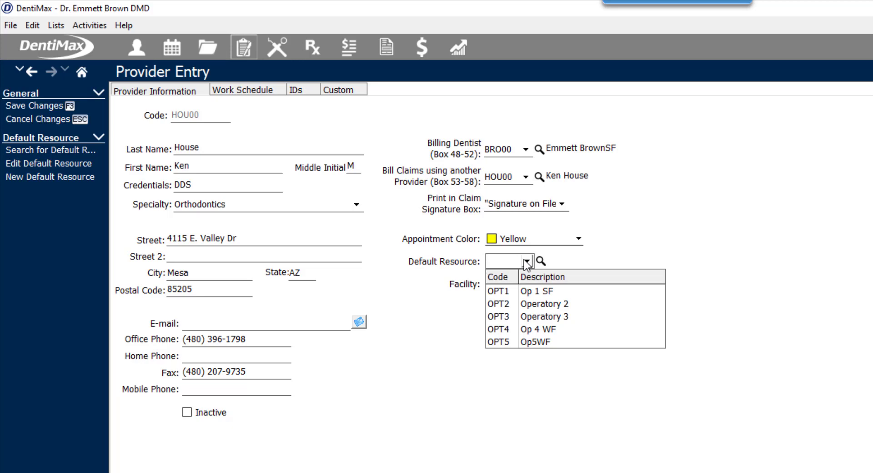
left_click(565, 317)
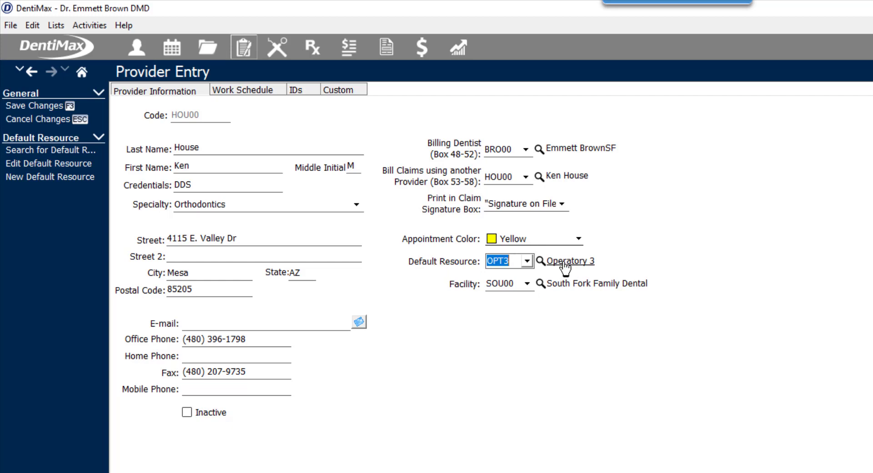
left_click(527, 289)
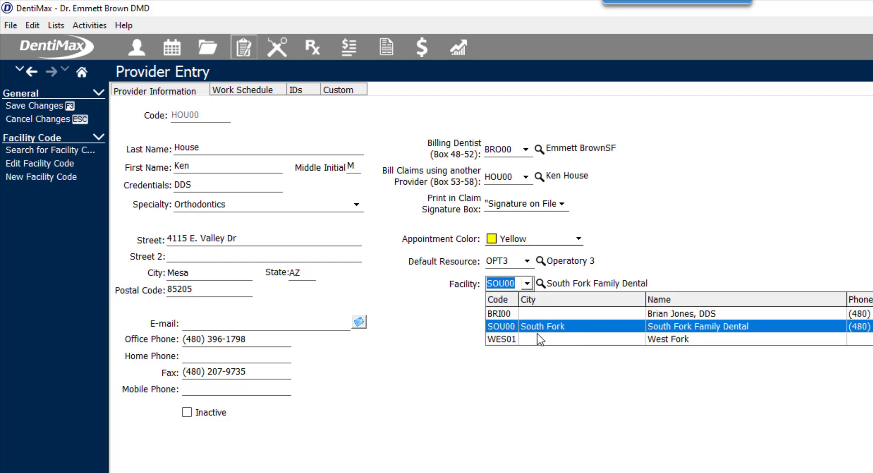
left_click(423, 310)
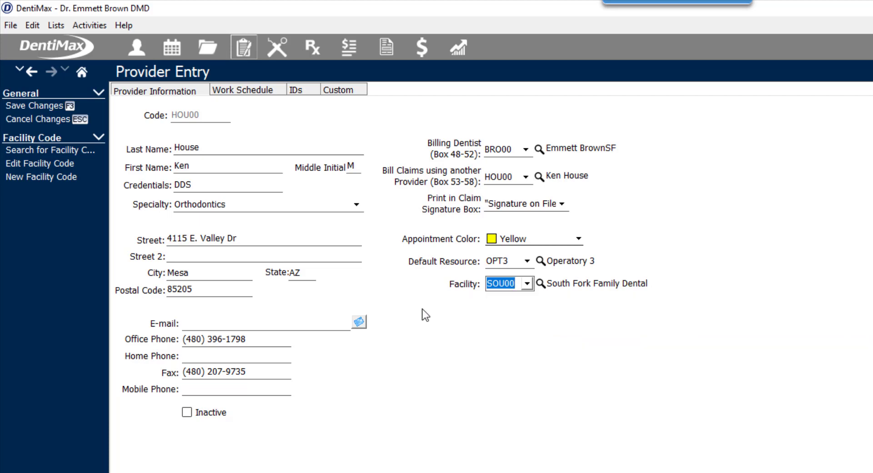
Clear the Facility field and save the HOU00 provider record back to the Provider List.
key("Delete")
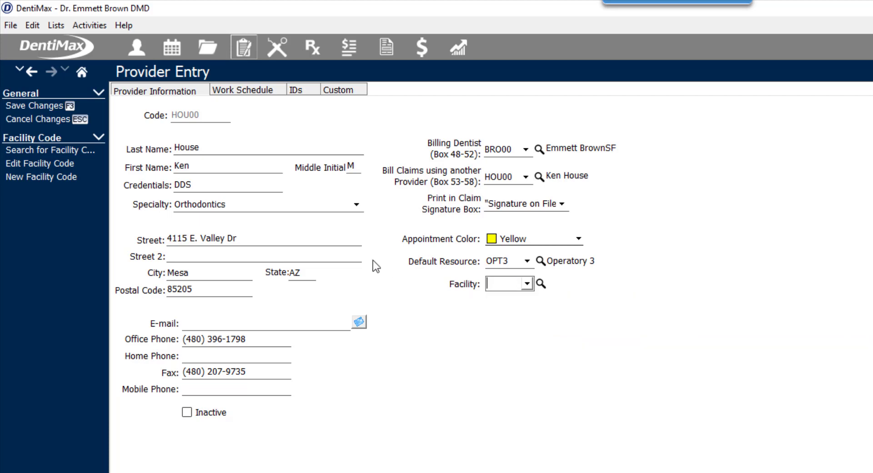
left_click(64, 110)
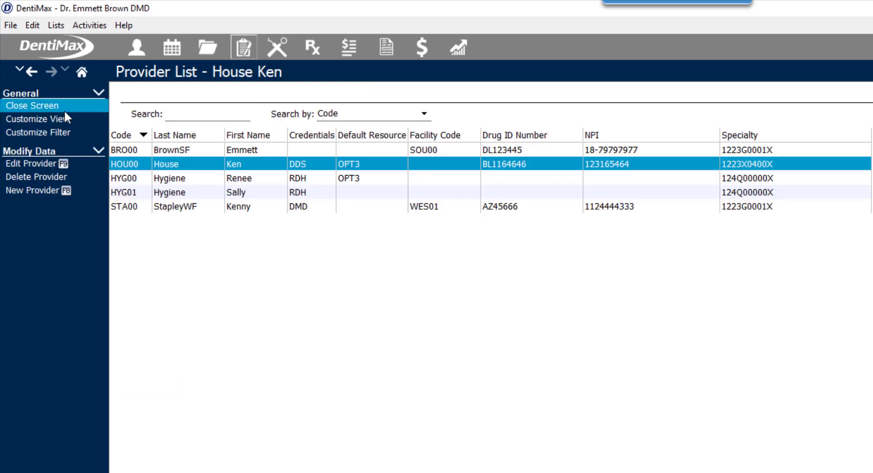